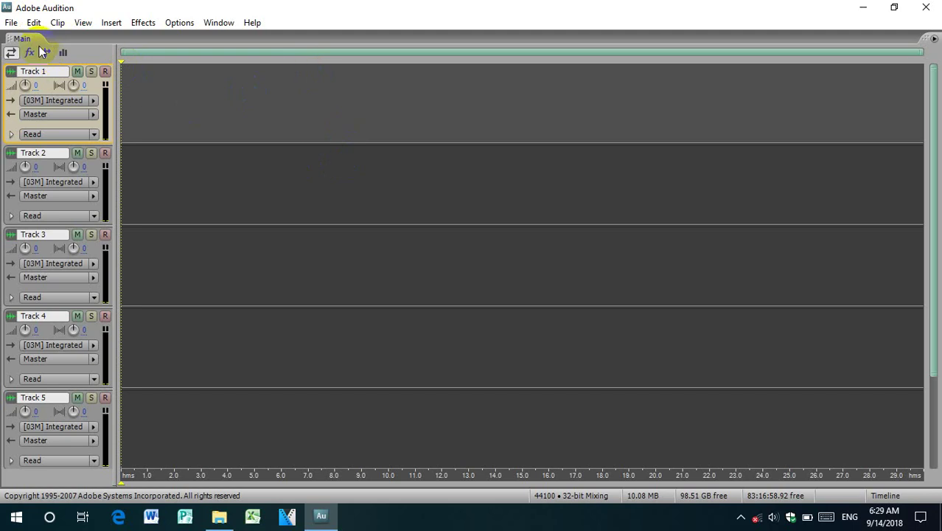
left_click(161, 90)
left_click(244, 106)
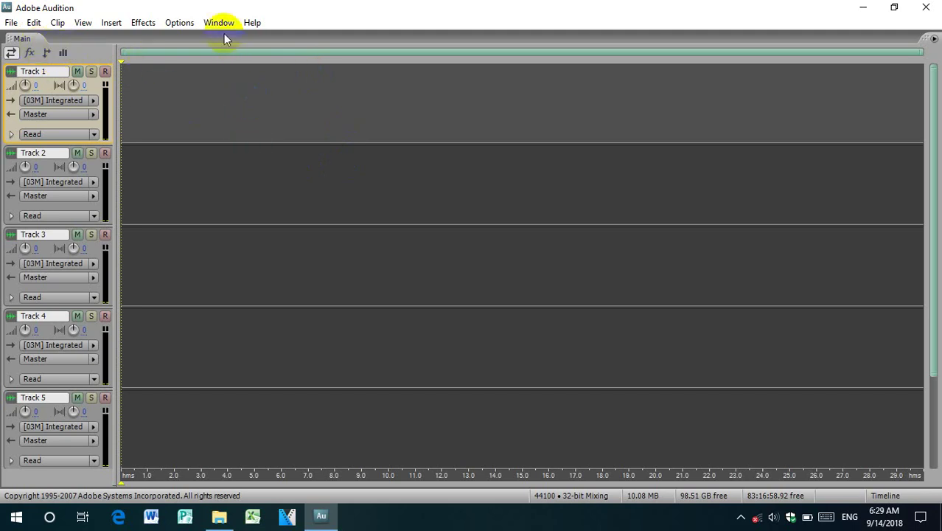
left_click(463, 163)
left_click(344, 191)
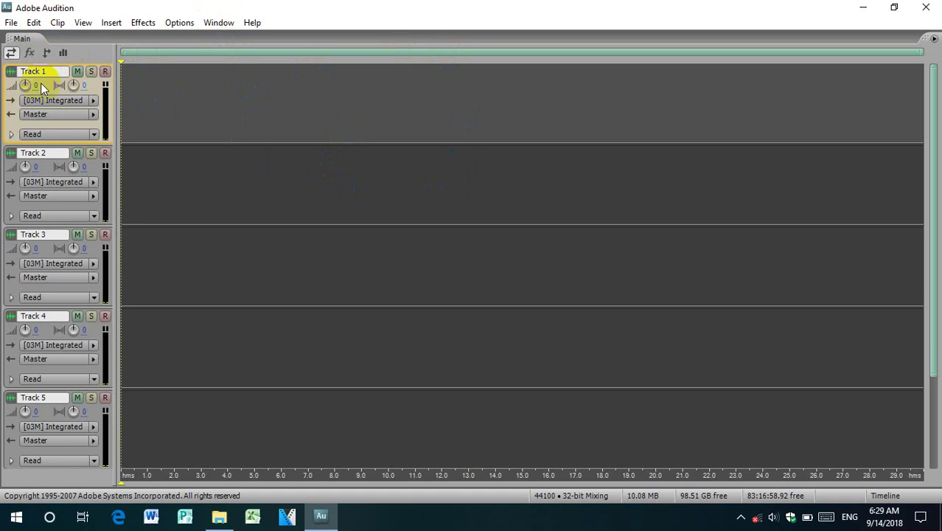
left_click(159, 438)
left_click(127, 460)
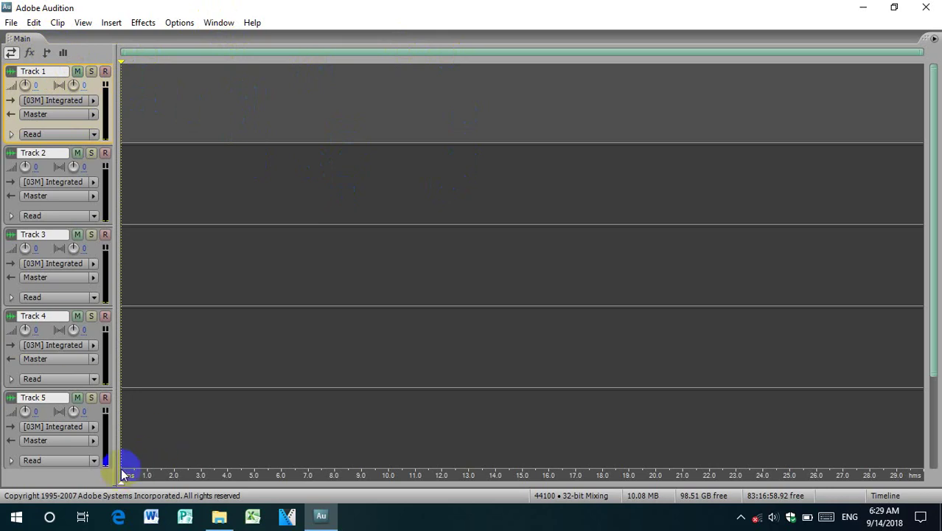
left_click(256, 176)
left_click(184, 179)
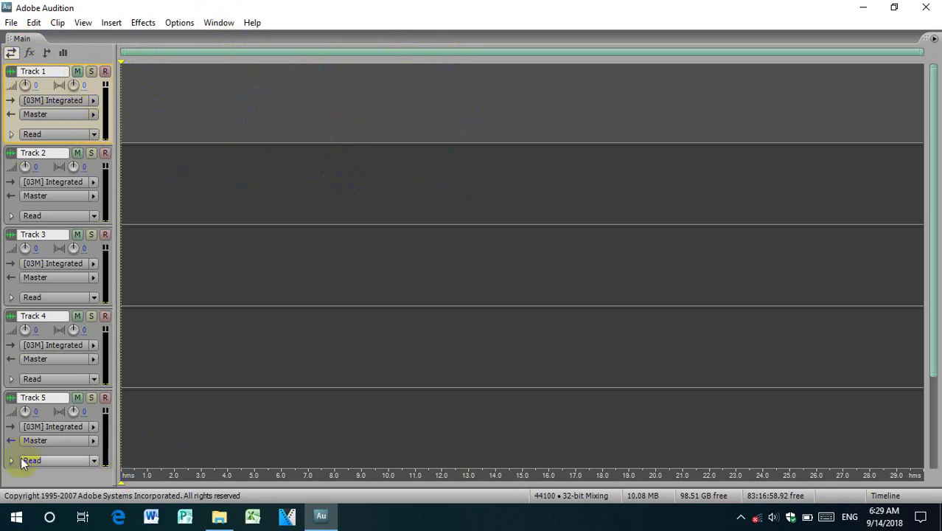
left_click(148, 474)
left_click(335, 478)
left_click(251, 298)
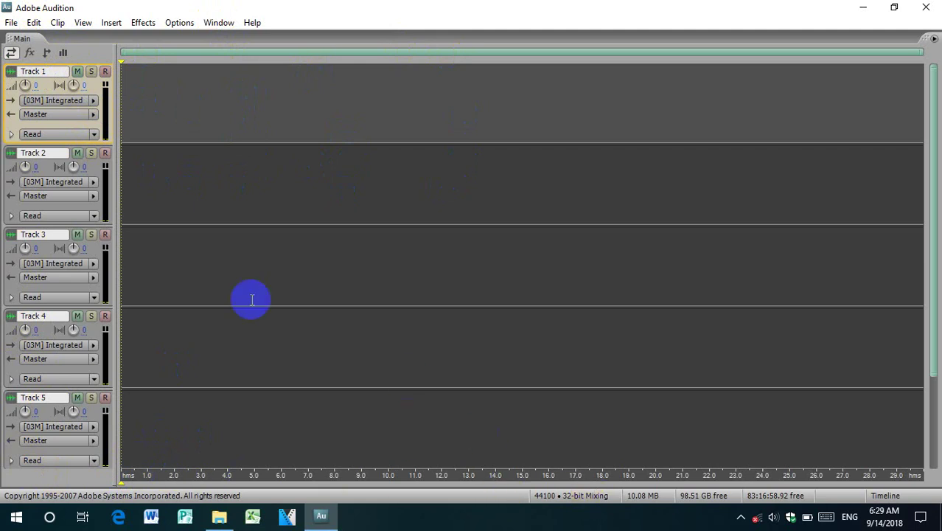
left_click(228, 28)
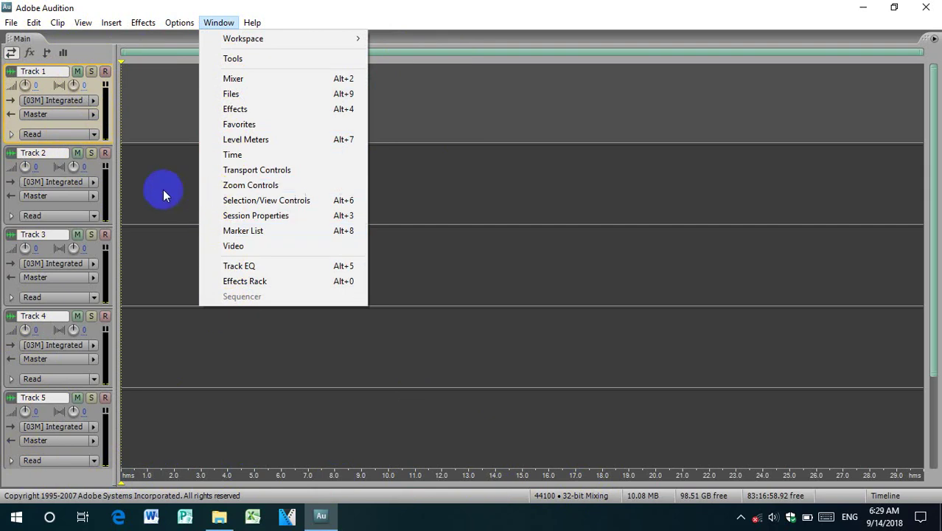
left_click(561, 227)
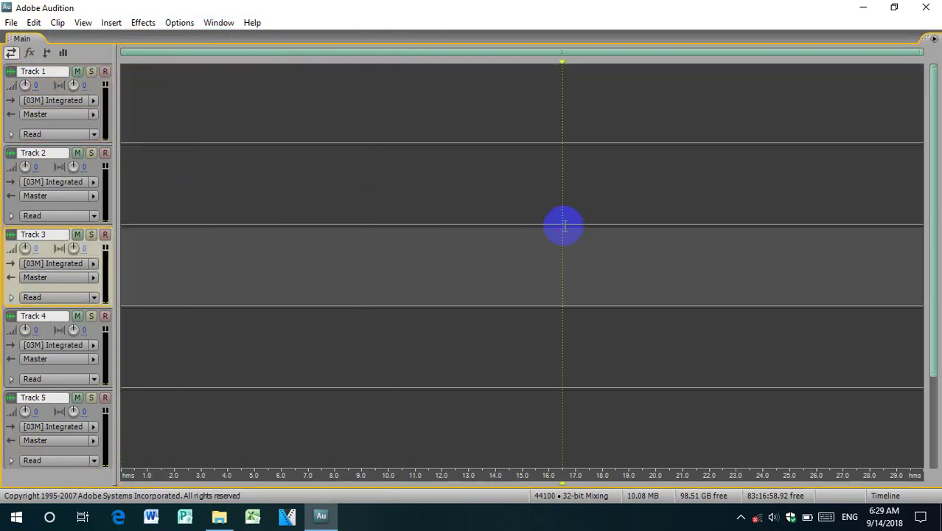
Select Track 1 and place the start-time cursor at about 3.0 seconds
left_click(10, 41)
left_click(312, 166)
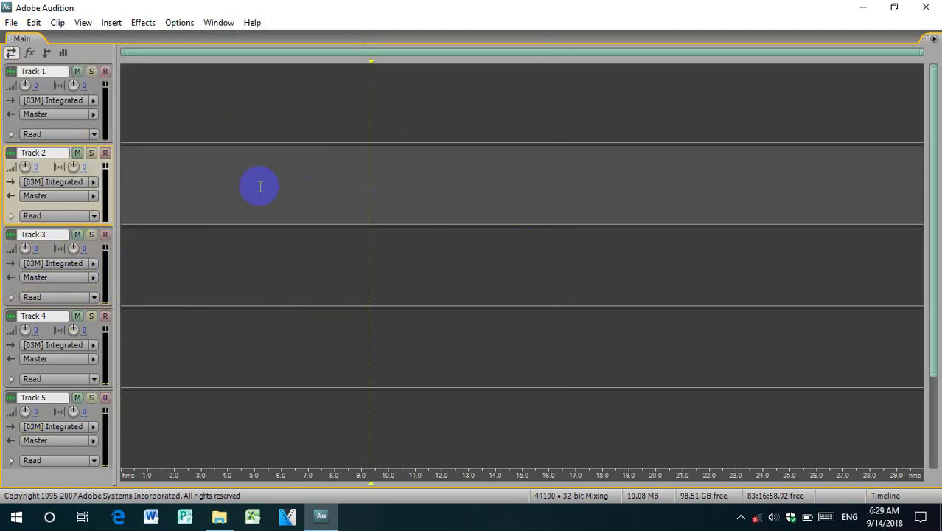
left_click(231, 114)
left_click(231, 208)
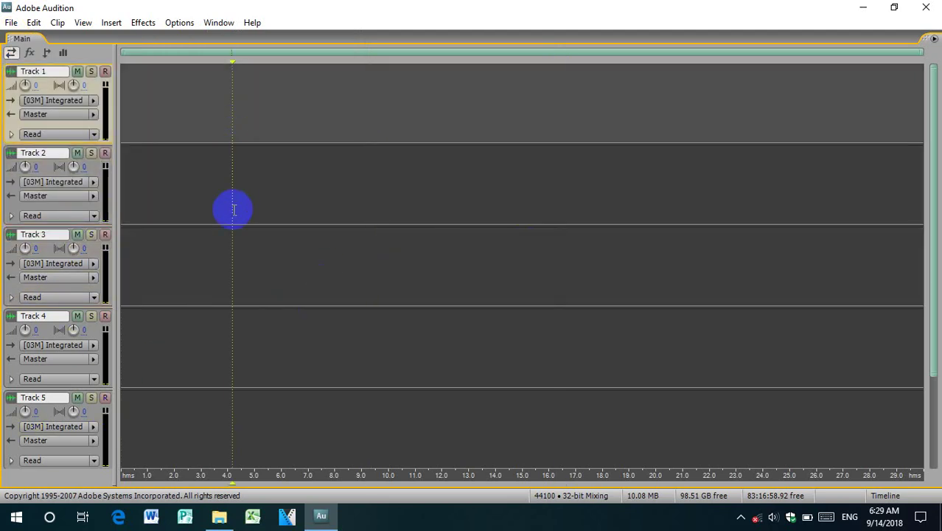
left_click(233, 265)
left_click(234, 332)
left_click(232, 228)
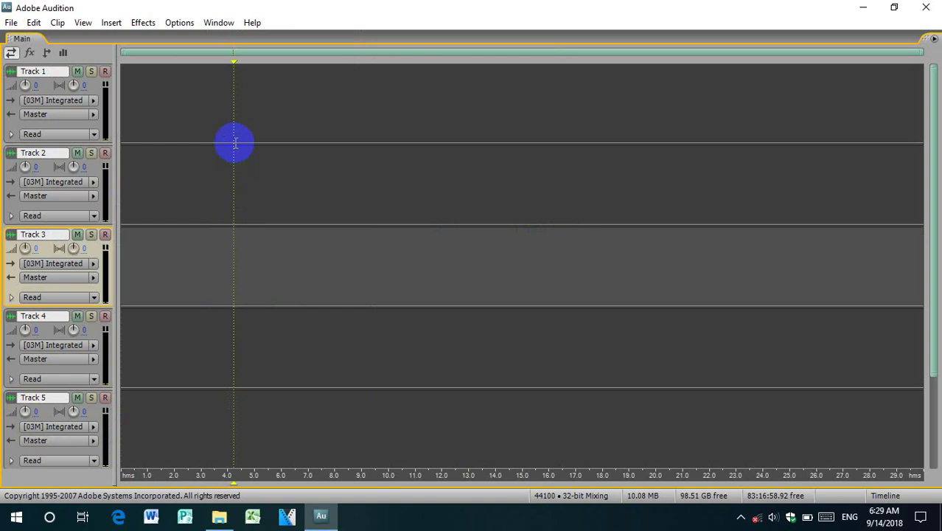
left_click(200, 114)
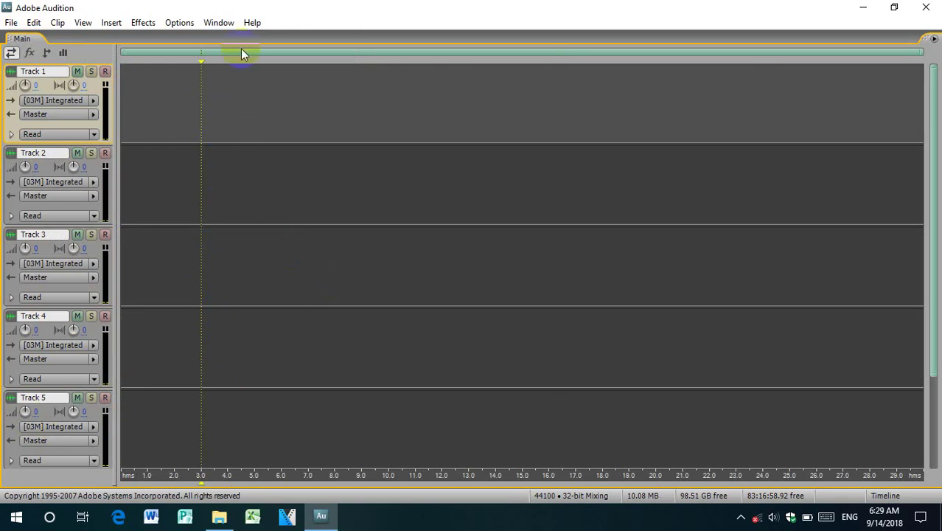
Reset the current Video + Audio Session workspace, discarding its changes
left_click(227, 25)
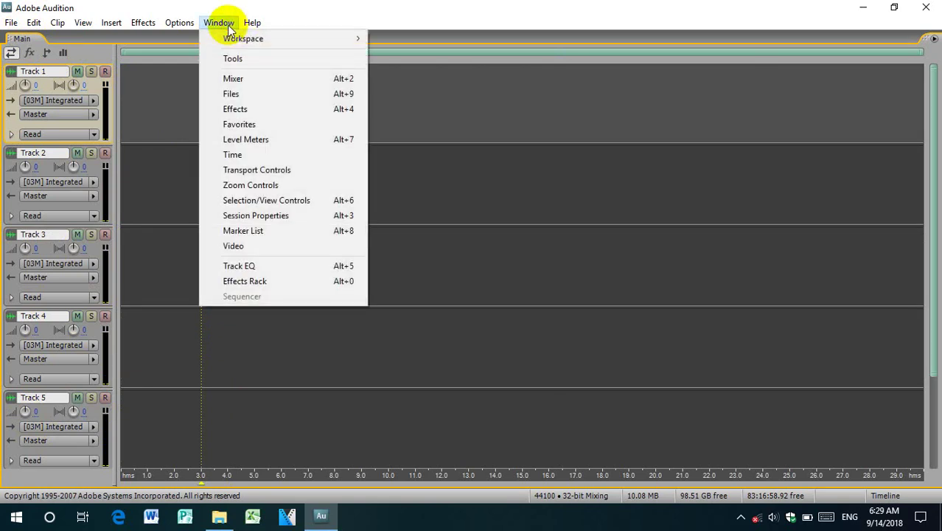
mouse_move(237, 43)
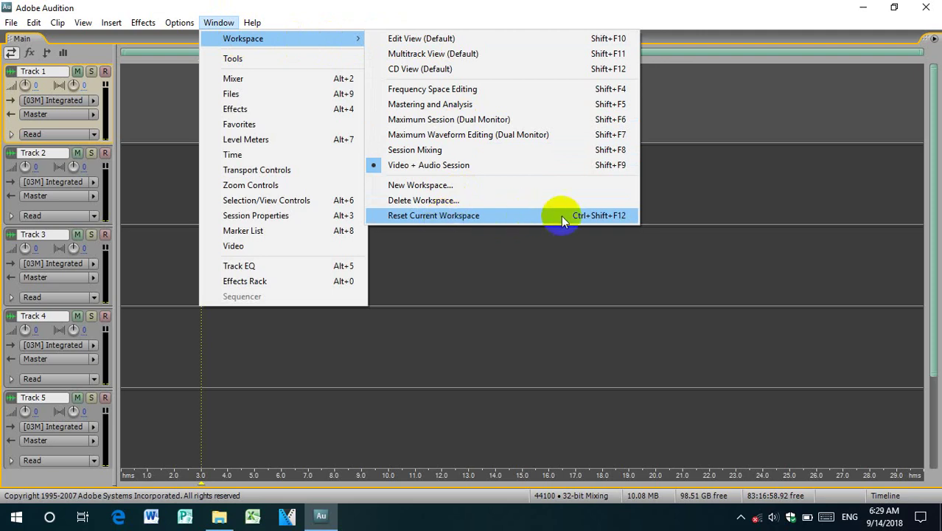
left_click(610, 217)
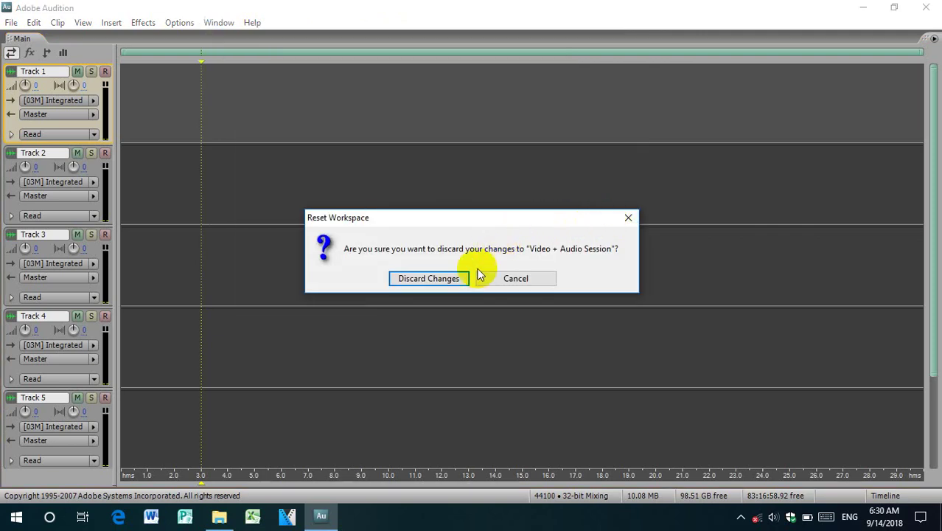
left_click(433, 281)
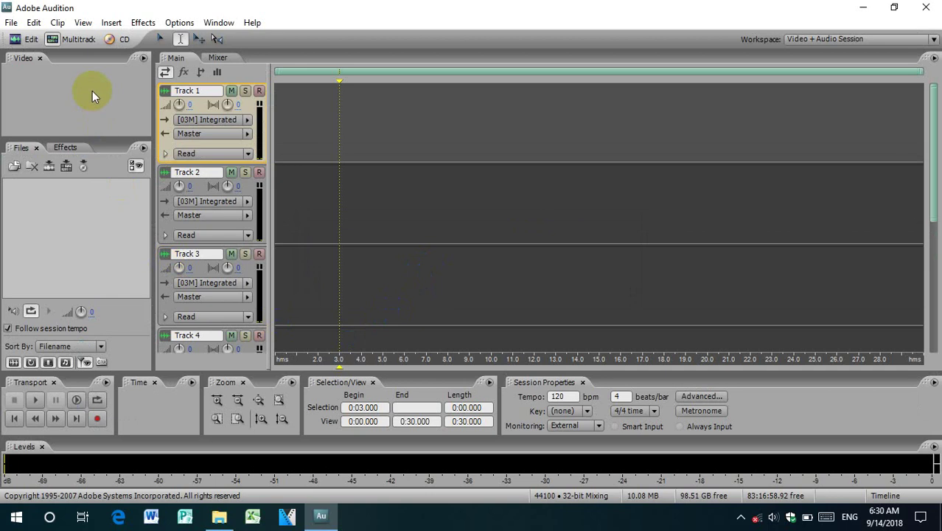
left_click_drag(318, 177, 330, 285)
left_click(61, 97)
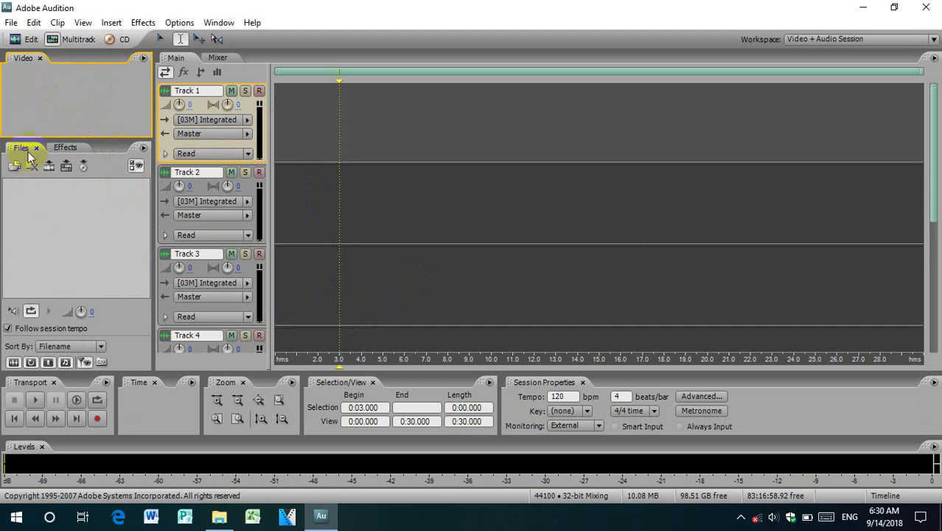
Switch the workspace to Edit View (Default)
left_click(813, 39)
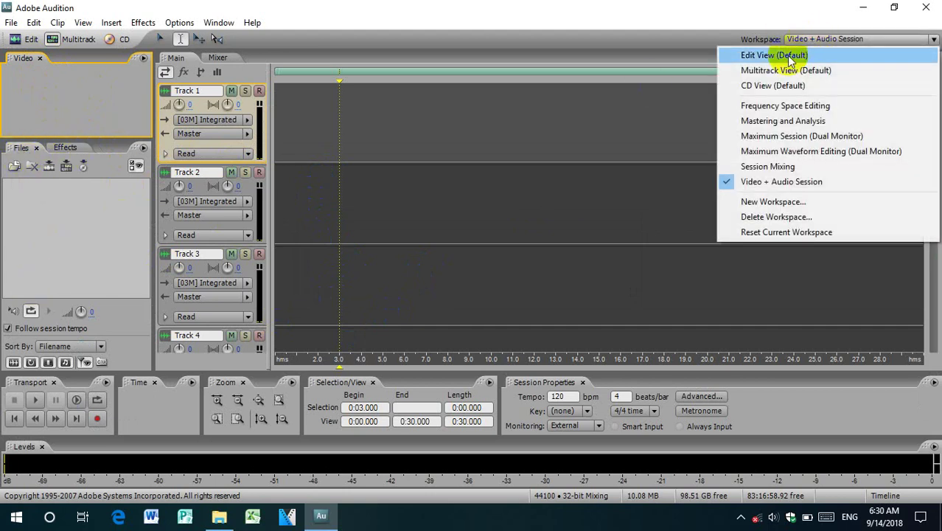
left_click(788, 56)
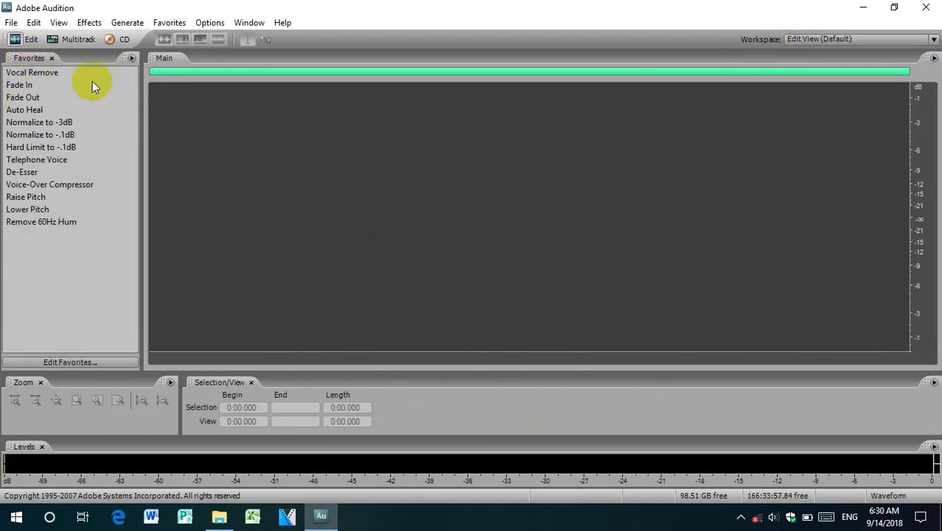
View the CD View (Default) workspace and return to Edit View (Default)
left_click(841, 38)
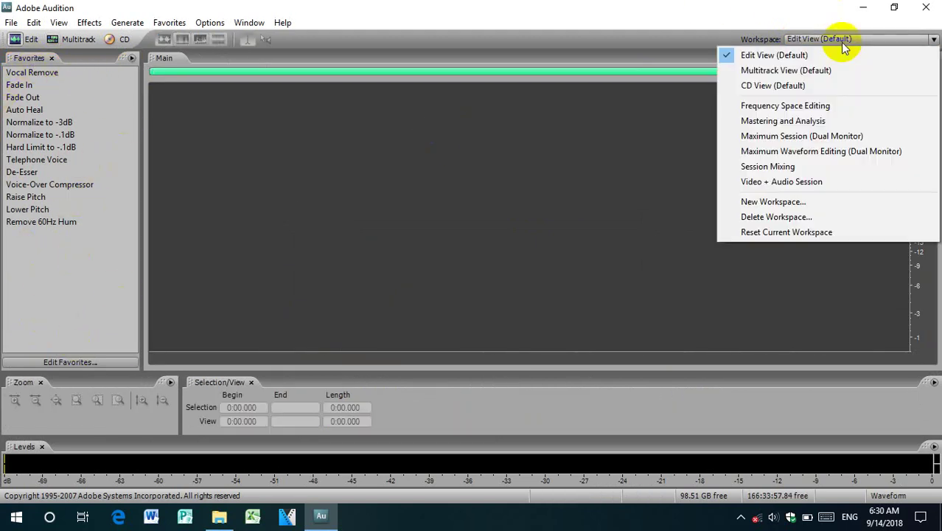
left_click(777, 86)
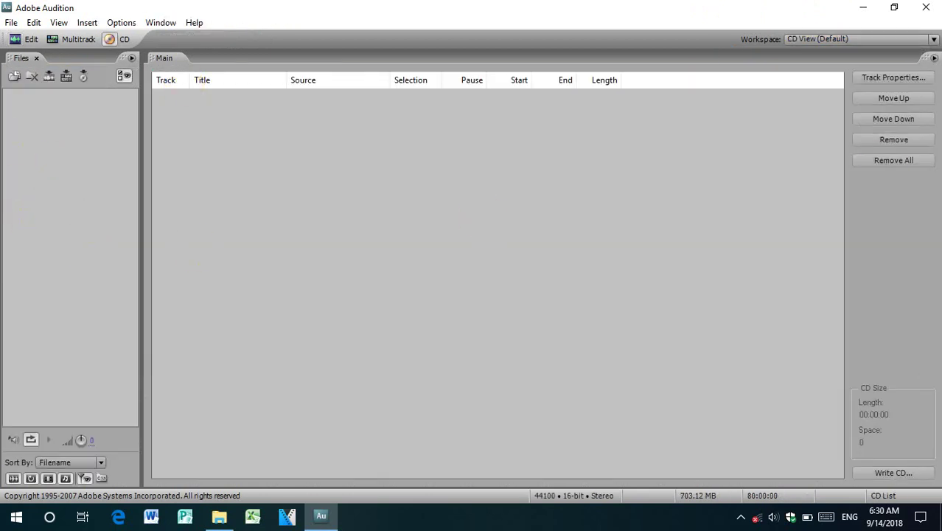
left_click(885, 38)
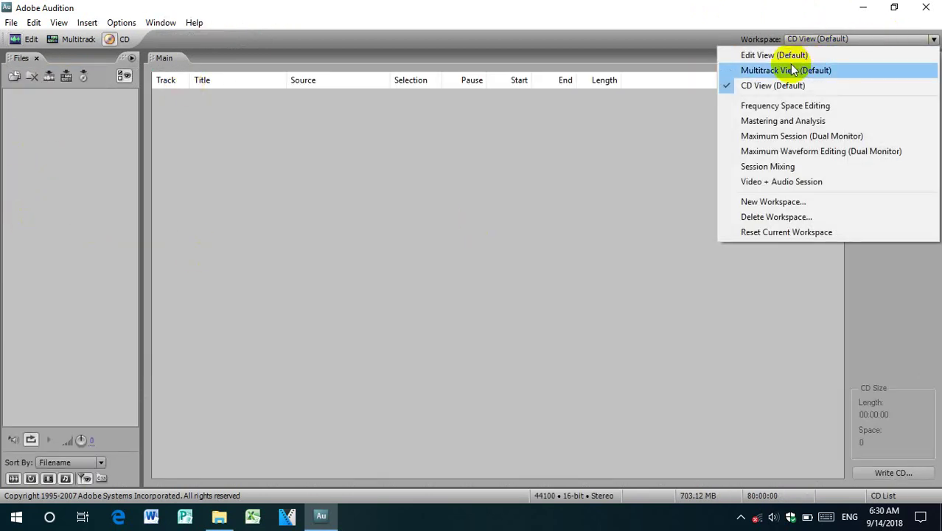
left_click(782, 56)
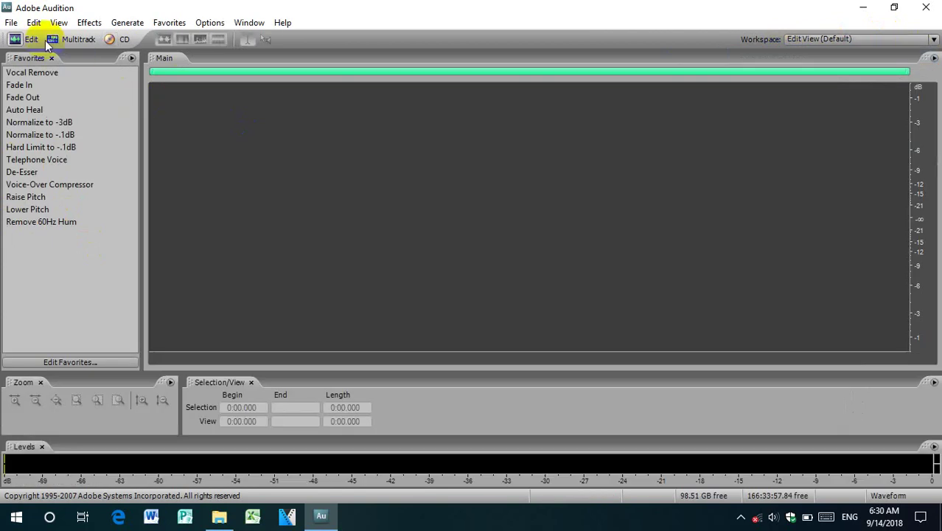
Switch to the Multitrack view and back to the Edit view, then reselect the Edit View (Default) workspace
left_click(70, 44)
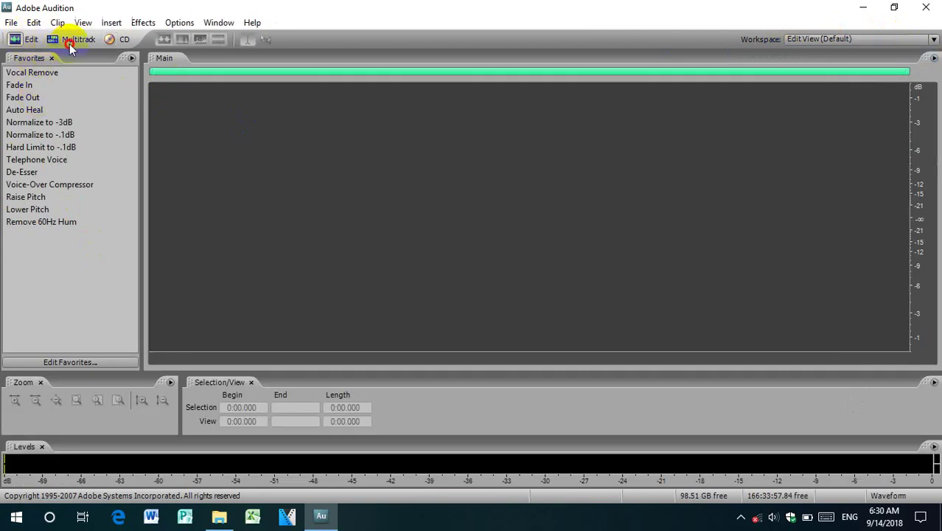
left_click(15, 40)
left_click(908, 39)
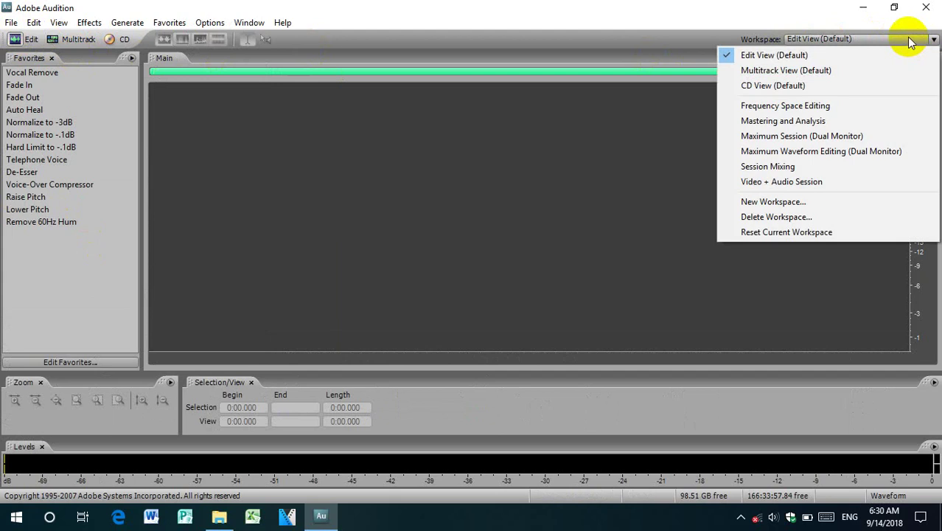
left_click(803, 56)
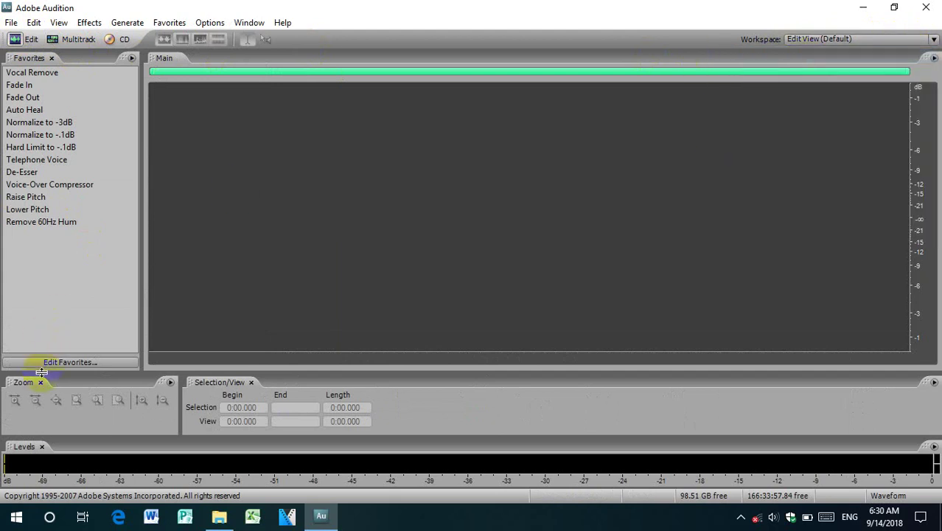
Open the Favorites editor to view the list of favorites and their properties, and close it
left_click(62, 301)
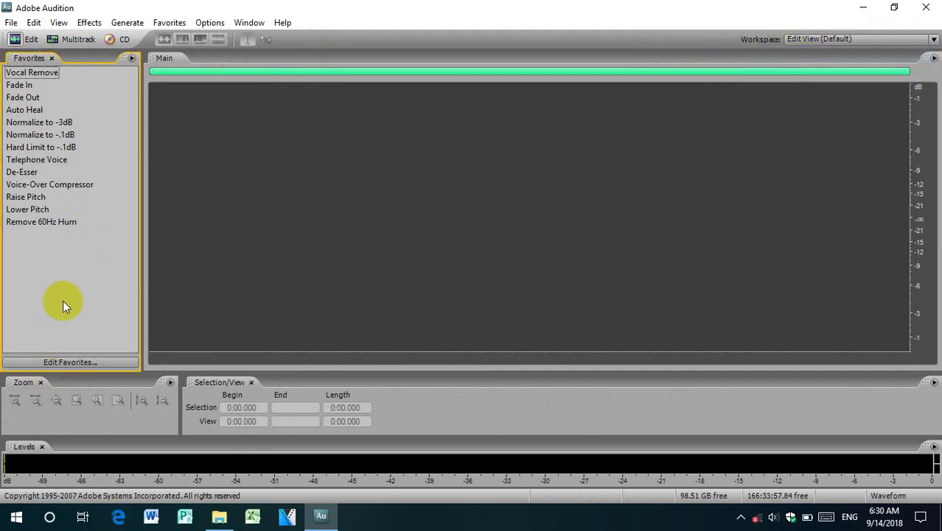
left_click(65, 362)
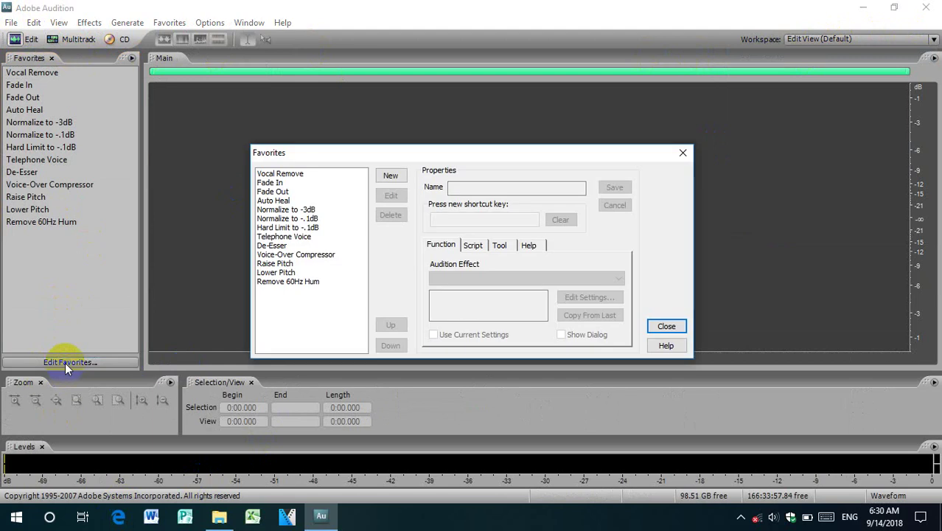
left_click(682, 154)
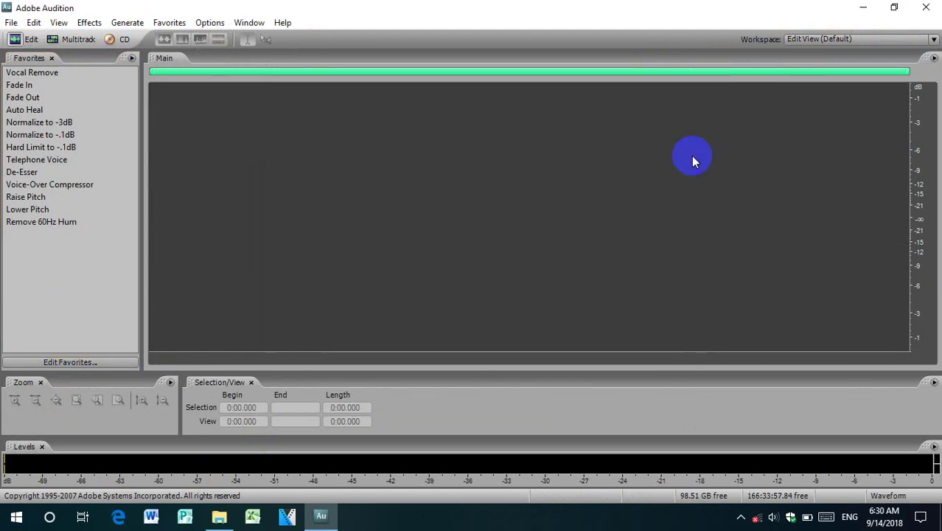
Close the Favorites panel and reselect the Edit View (Default) workspace
left_click(51, 59)
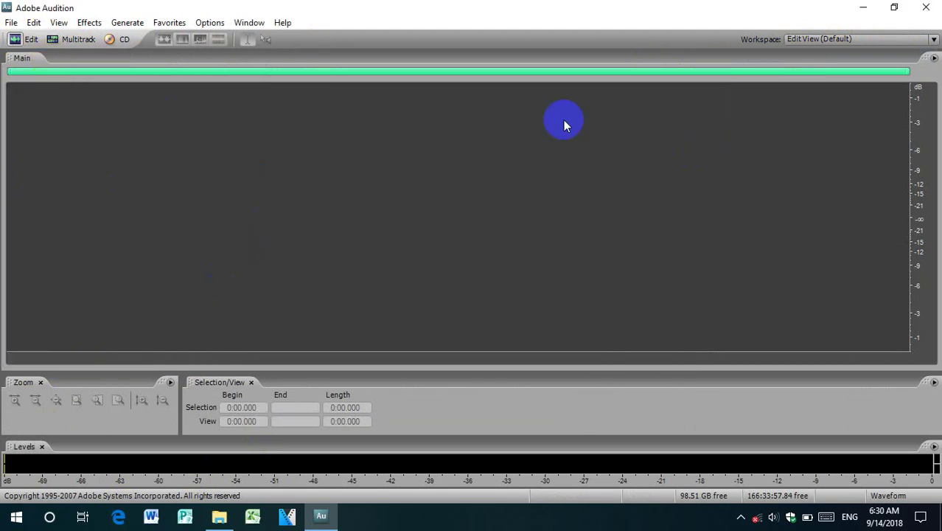
left_click(841, 36)
left_click(782, 53)
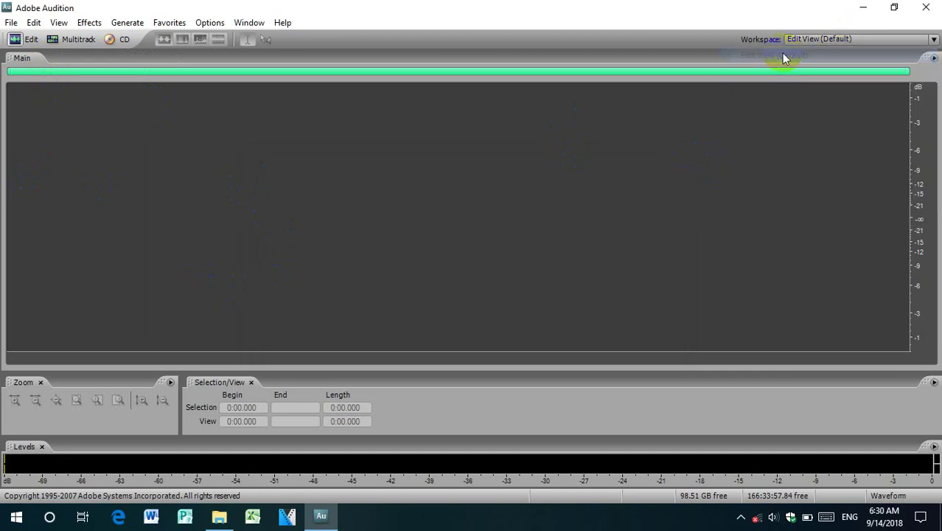
Show the Files and Effects panels in the Edit view and bring Files to the front
left_click(247, 22)
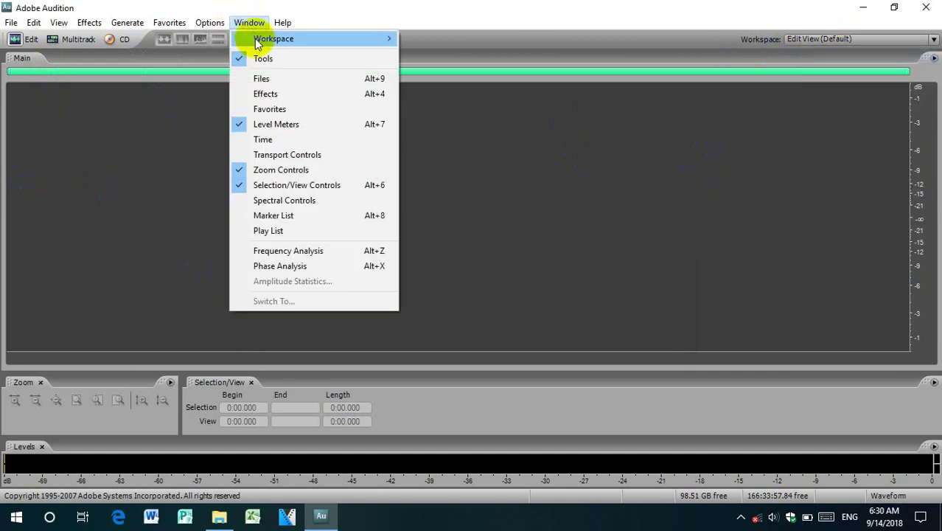
left_click(258, 79)
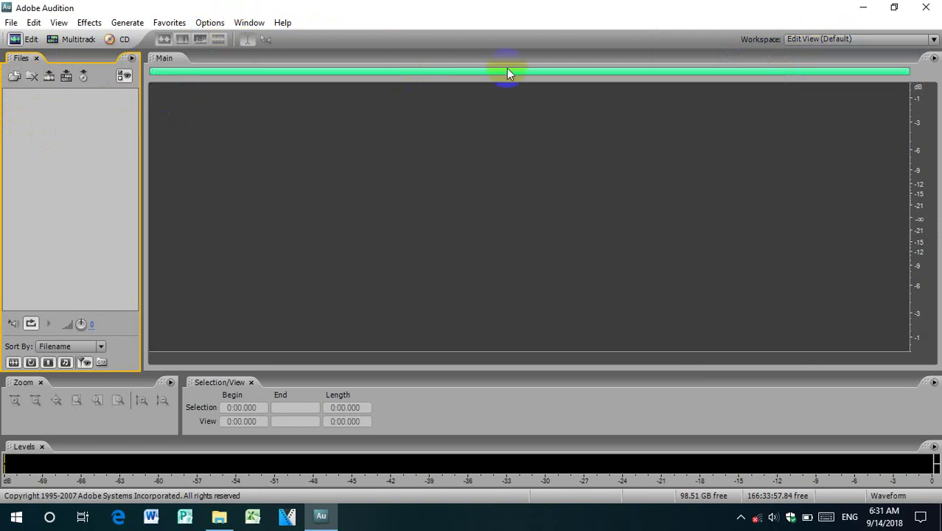
left_click(248, 23)
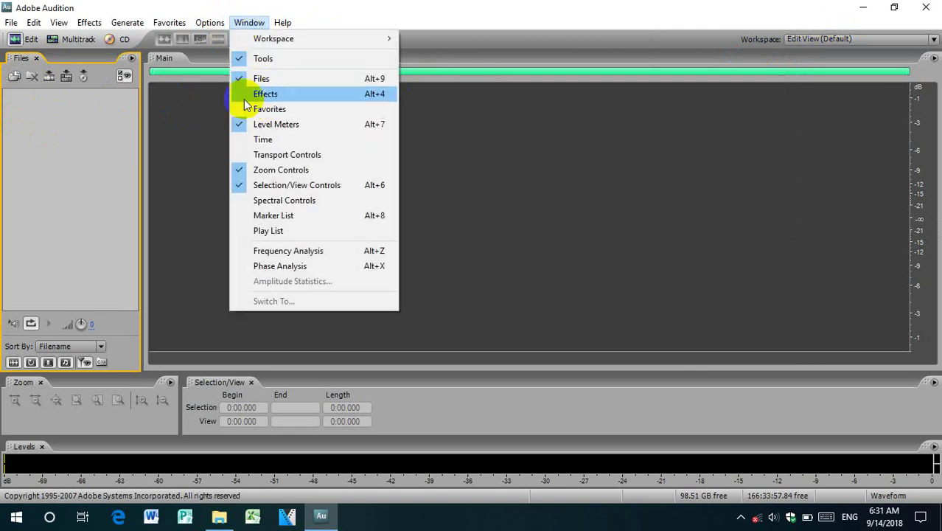
left_click(244, 96)
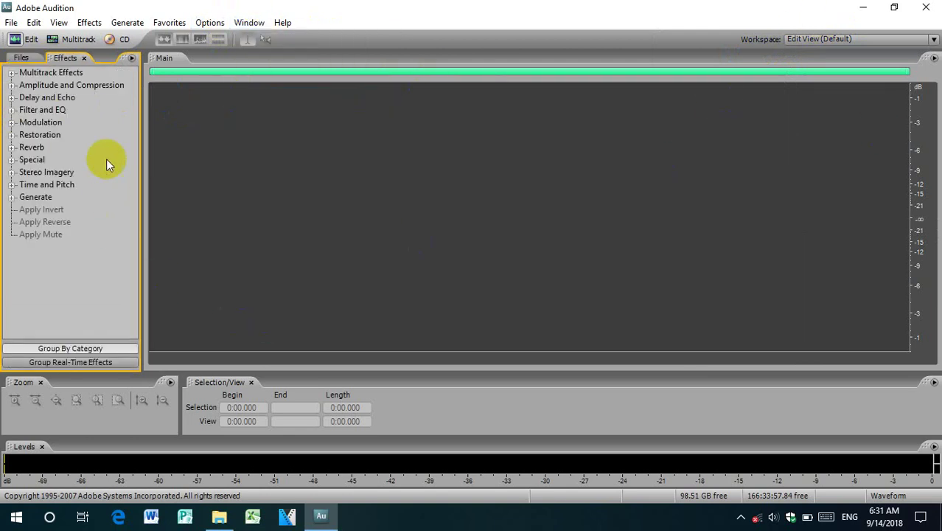
left_click(20, 58)
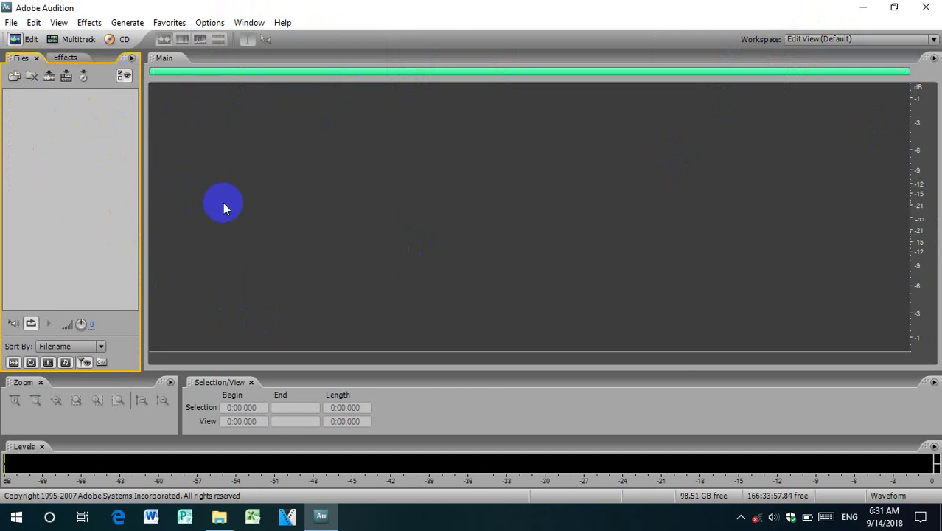
Show the Time panel in the Edit view
left_click(212, 23)
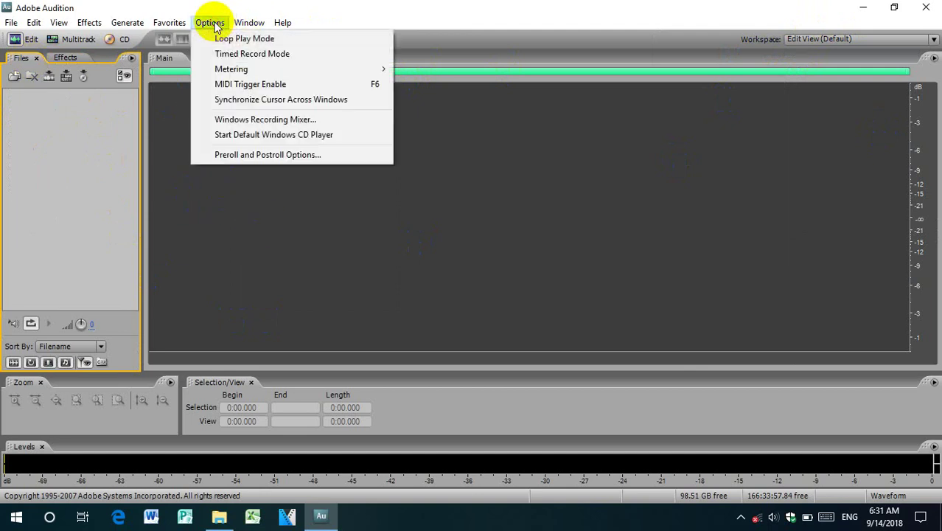
mouse_move(249, 23)
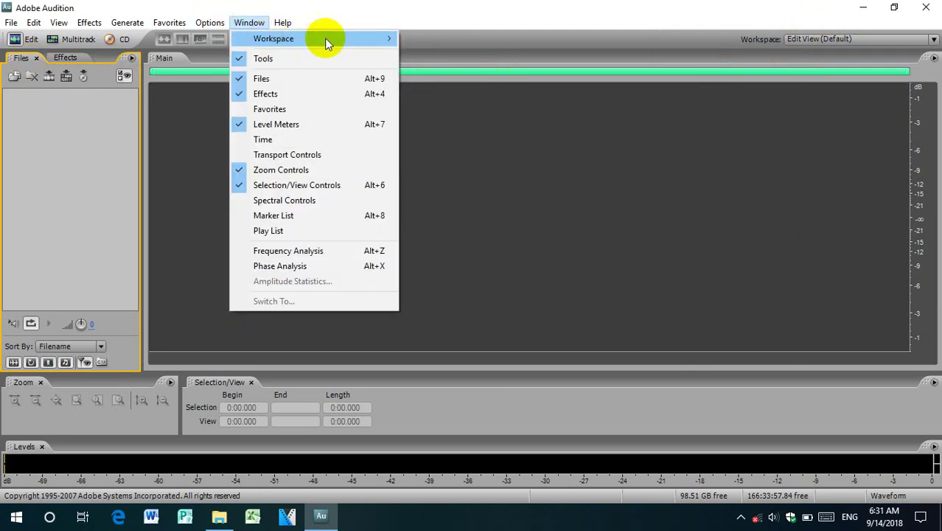
mouse_move(358, 35)
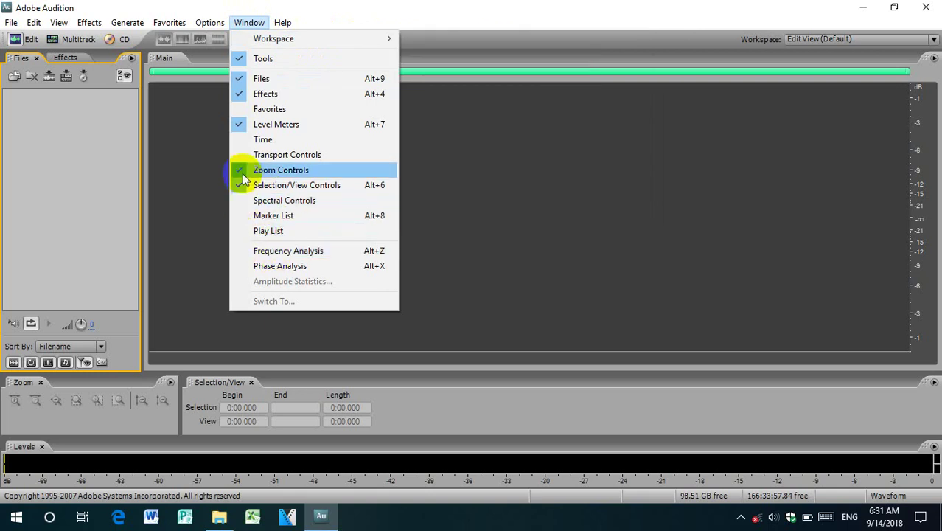
left_click(241, 139)
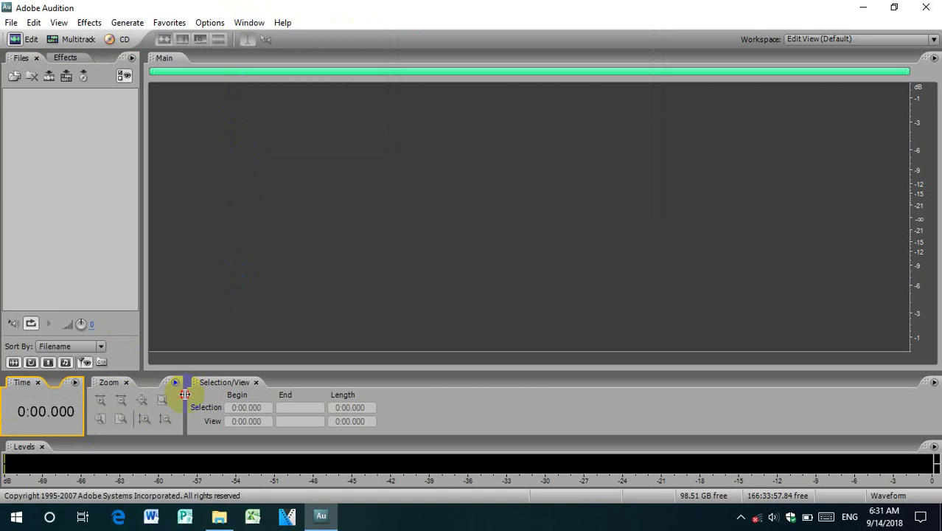
Widen the Zoom and Time panels, and add the Transport Controls panel to the Edit view
left_click_drag(185, 394, 424, 392)
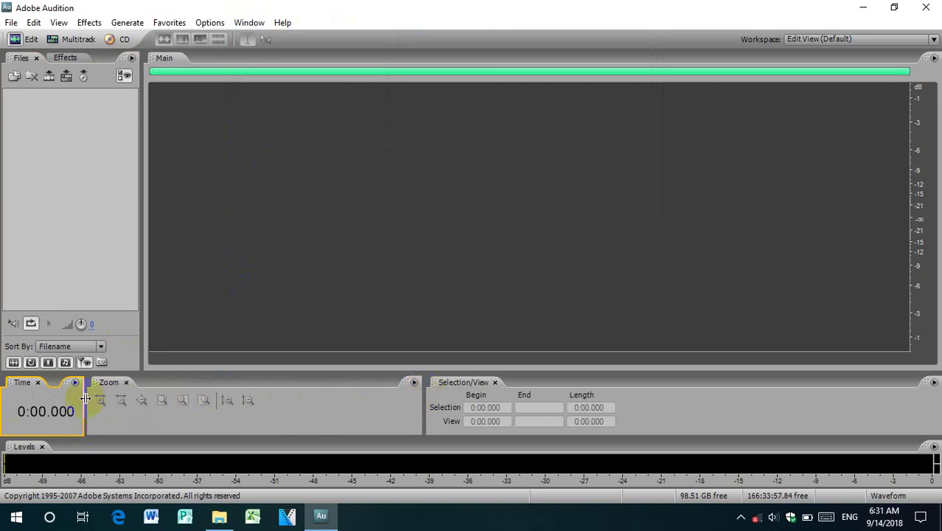
left_click_drag(85, 399, 271, 399)
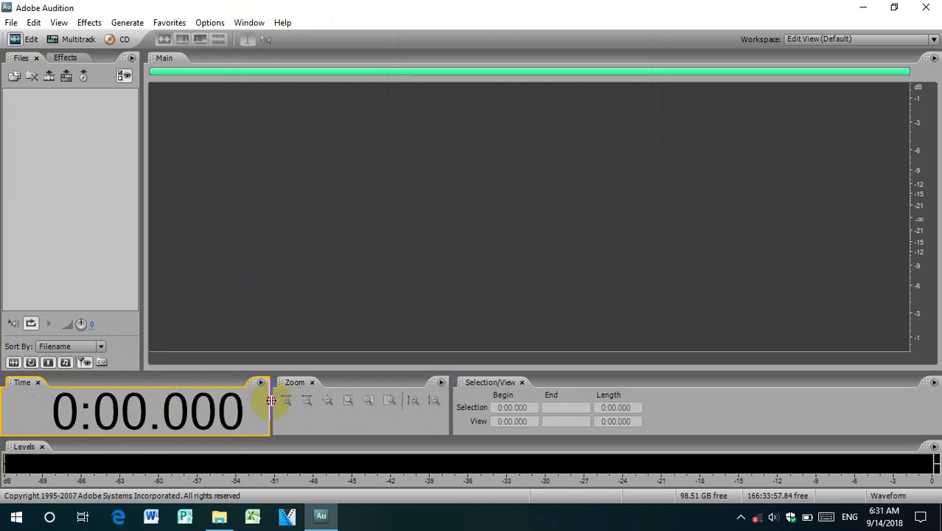
left_click(69, 398)
left_click(263, 23)
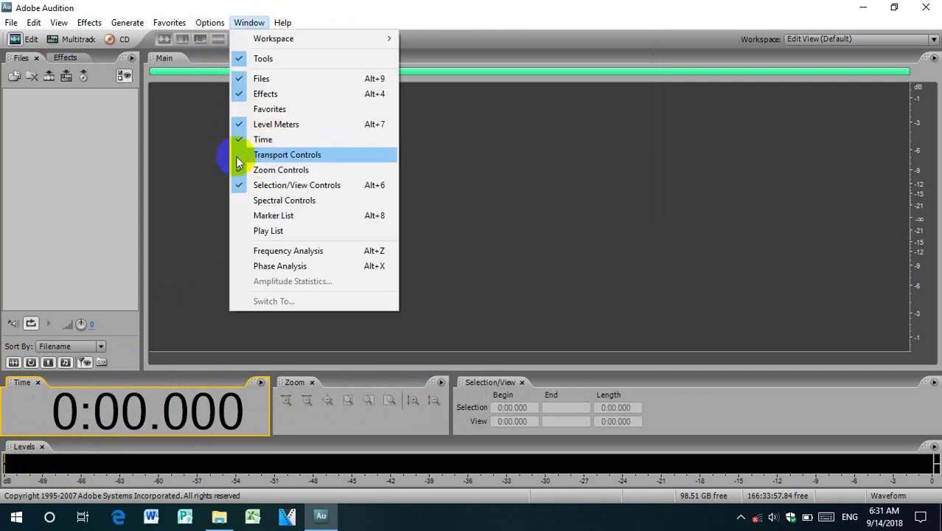
left_click(287, 155)
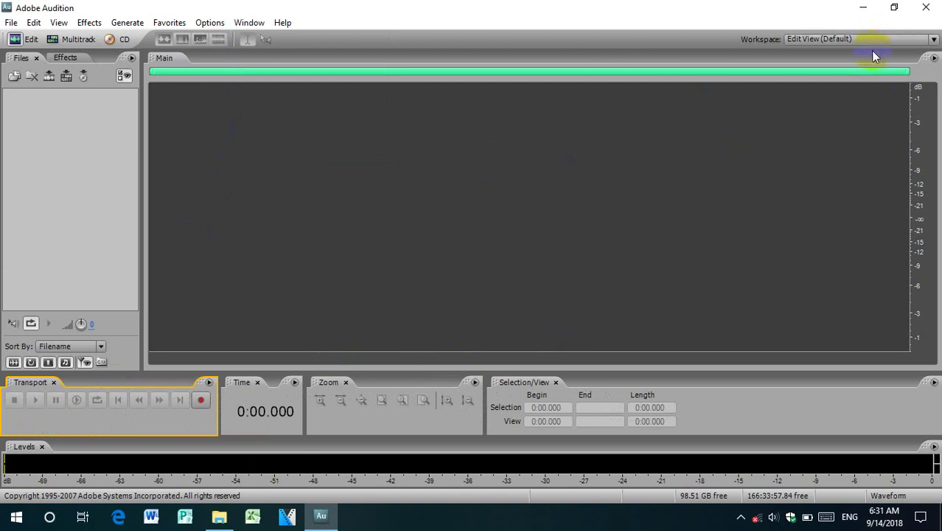
Reset the current Edit View (Default) workspace, discarding the changes made to it
left_click(920, 42)
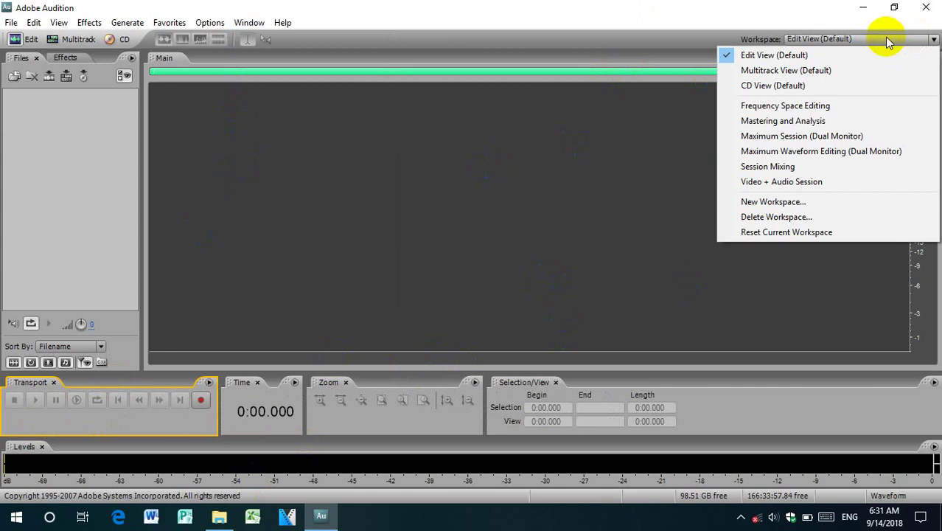
left_click(888, 42)
left_click(885, 38)
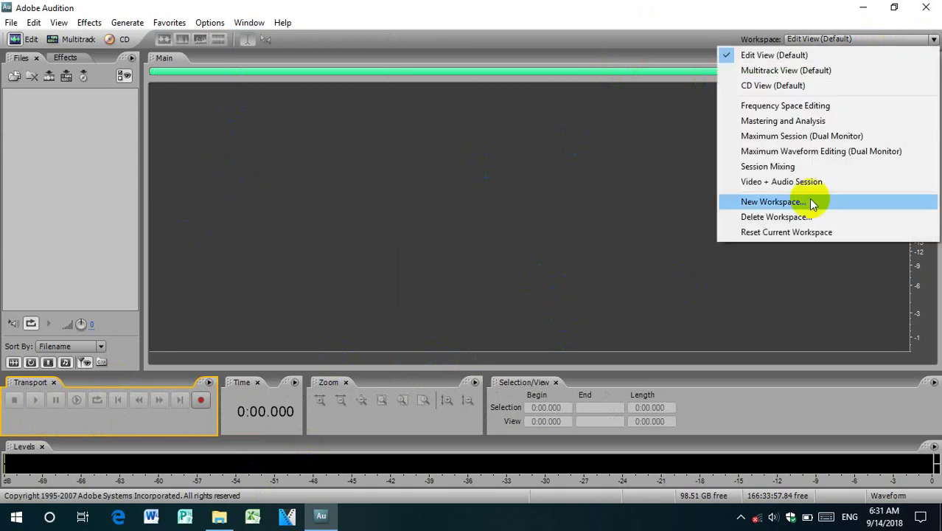
left_click(797, 231)
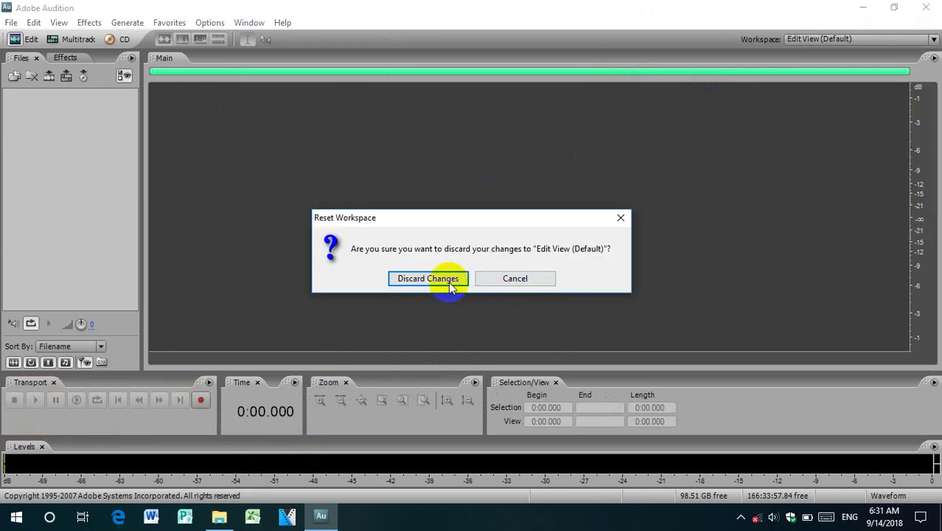
left_click(427, 278)
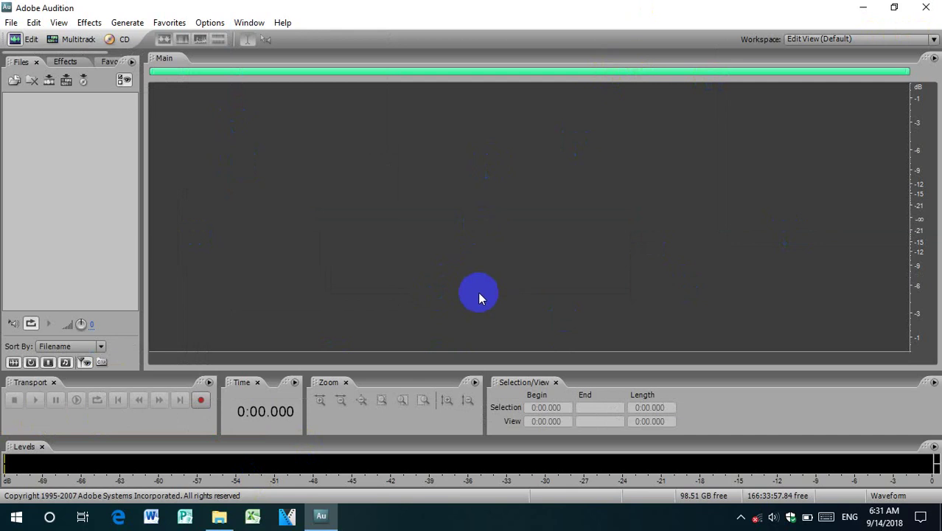
Close the audio editor and return to the desktop
left_click(72, 191)
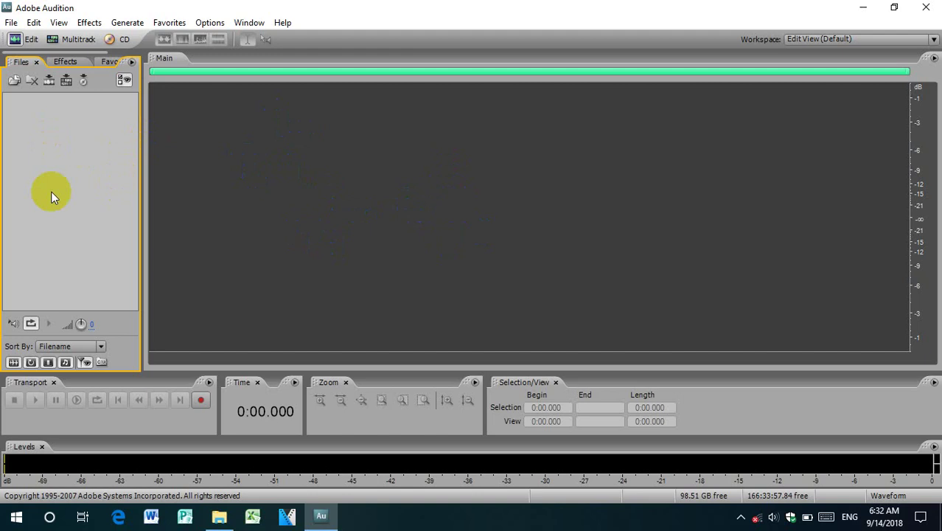
left_click(592, 277)
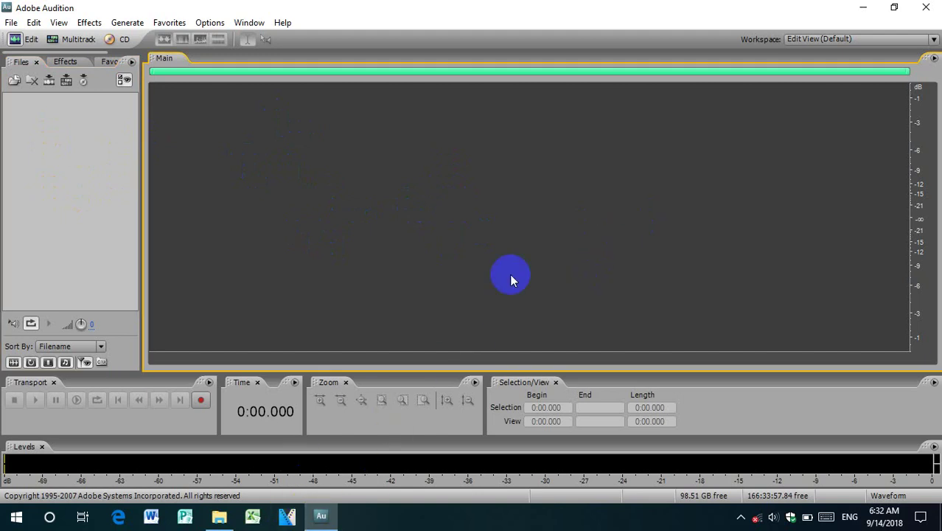
left_click(926, 9)
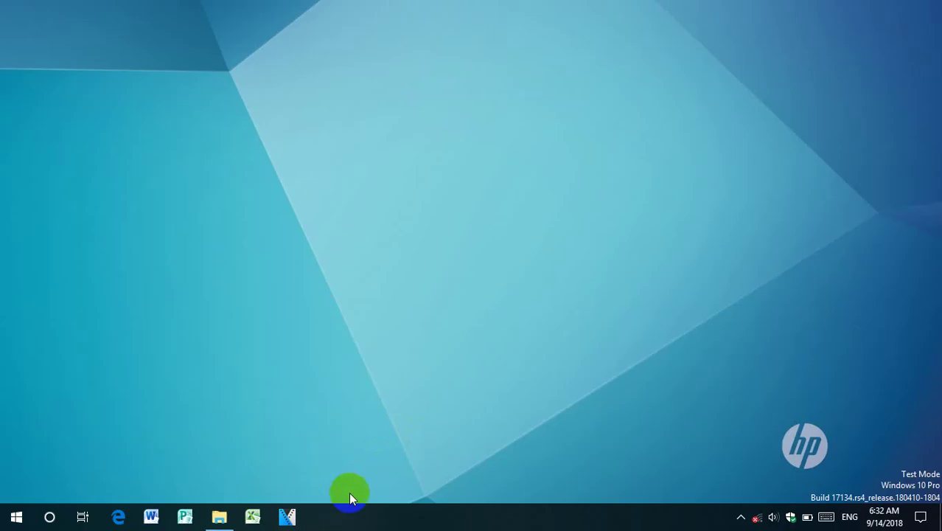